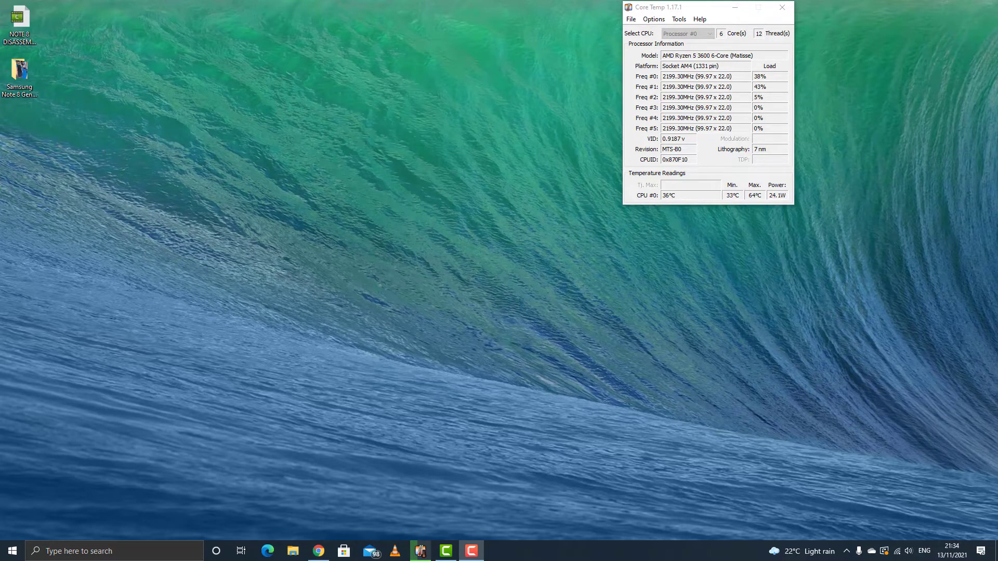
Open File Explorer to reach the connected Apple iPhone and its Internal Storage
key(super+e)
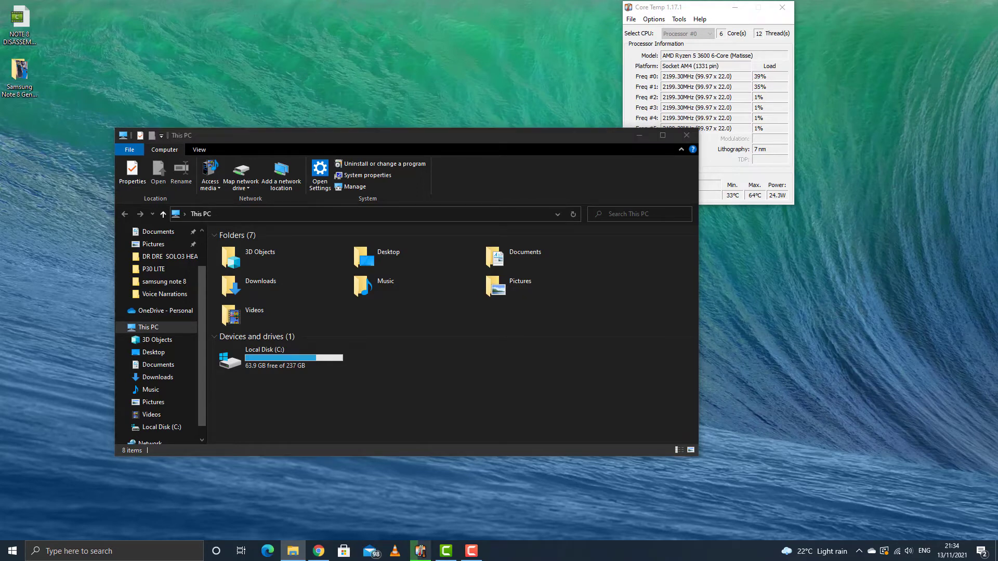
mouse_move(294, 255)
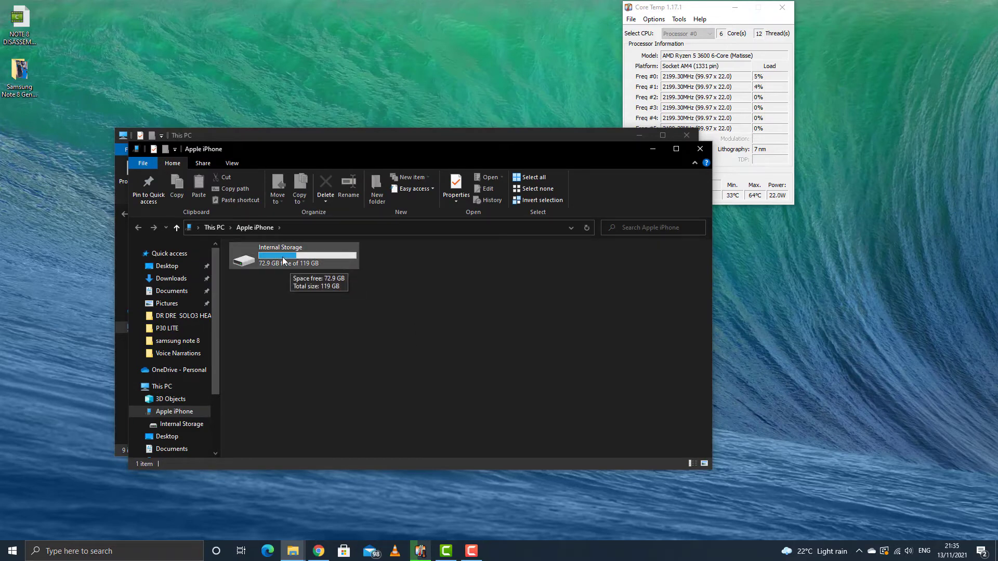
Browse the iPhone to Internal Storage > DCIM > 202111 and select the IMG_0131 video
double_click(283, 257)
double_click(283, 257)
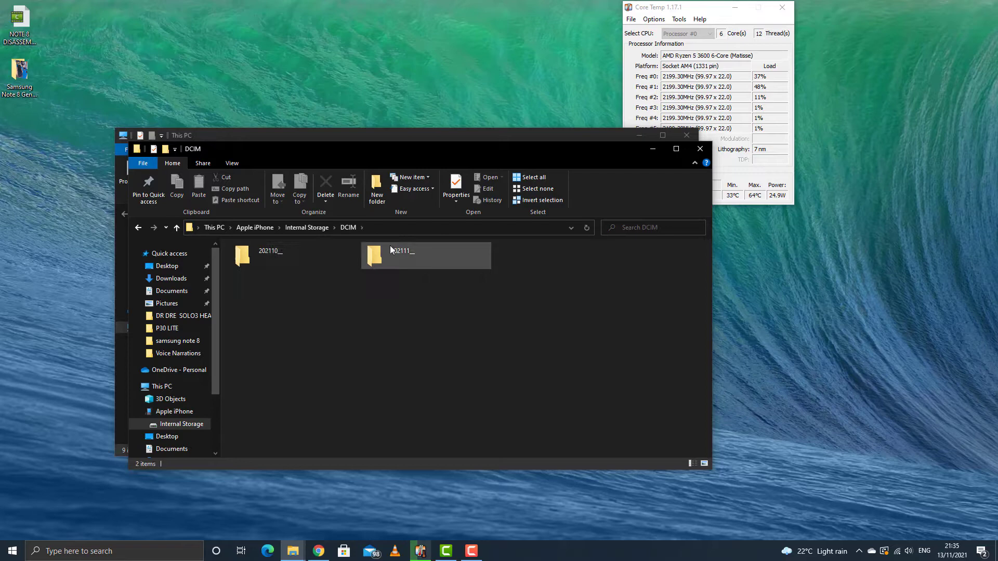
double_click(389, 247)
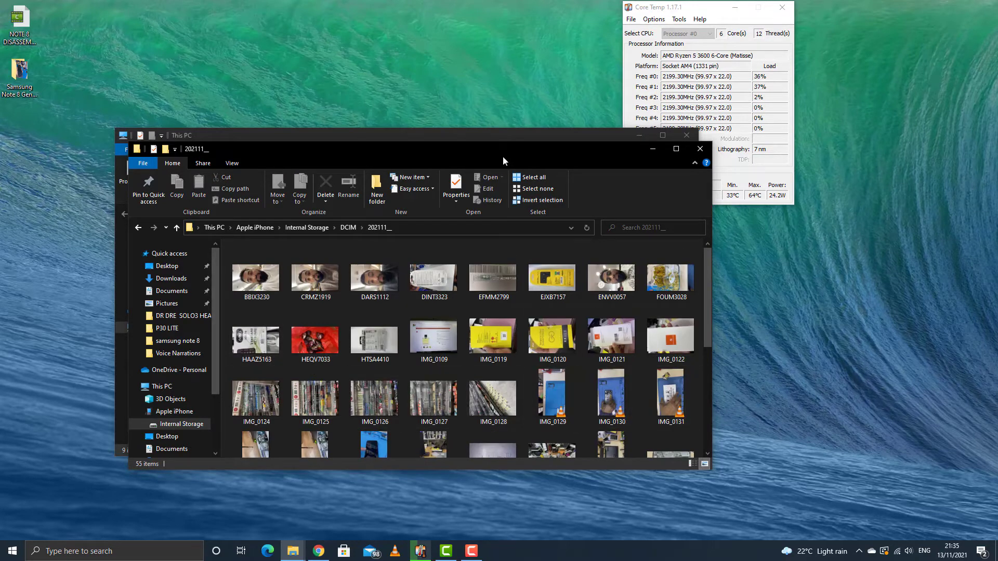
drag(503, 149, 477, 103)
click(651, 366)
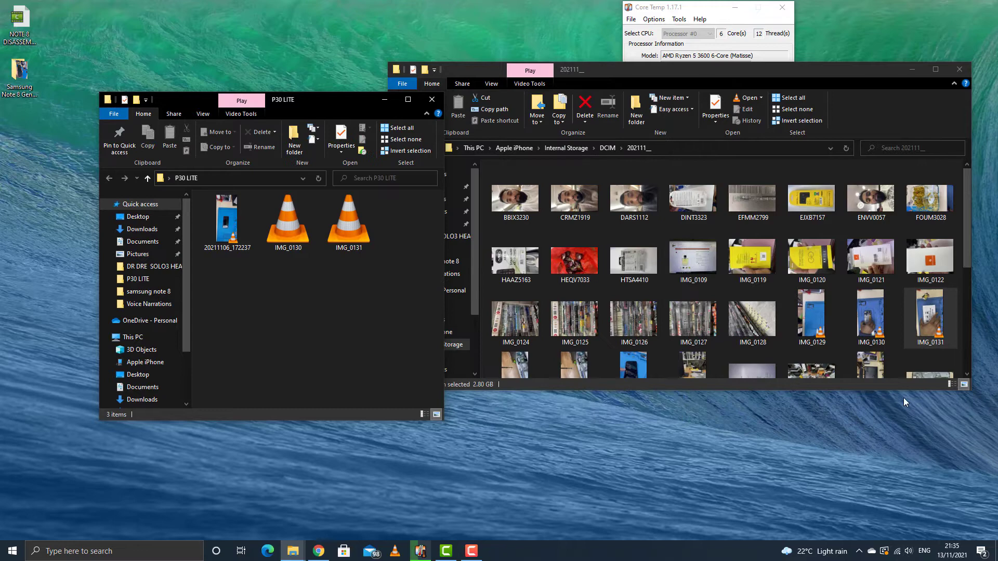
Copy IMG_0131 into P30 LITE, replacing the existing file; the copy fails with a device error
drag(930, 318, 301, 333)
click(514, 250)
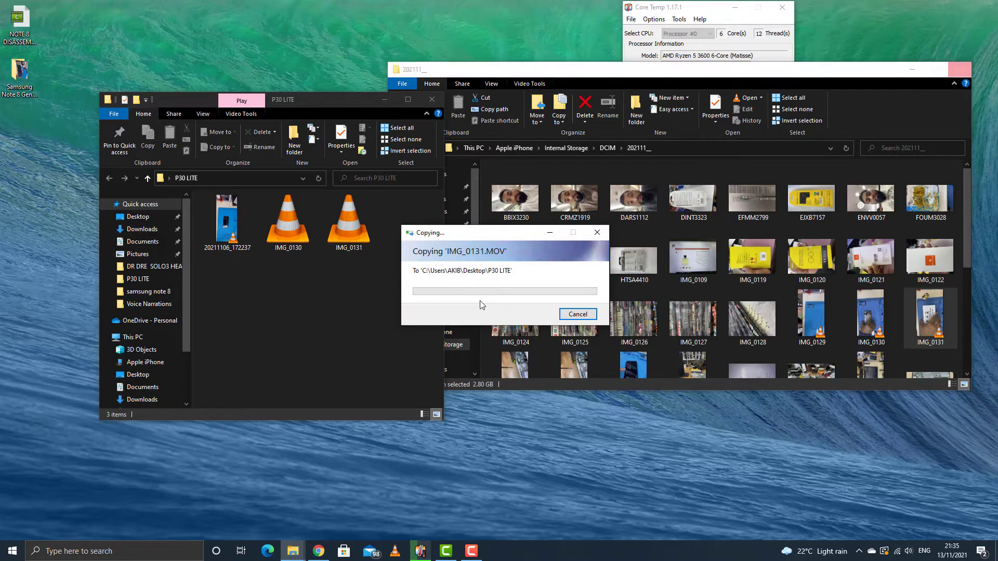
click(782, 7)
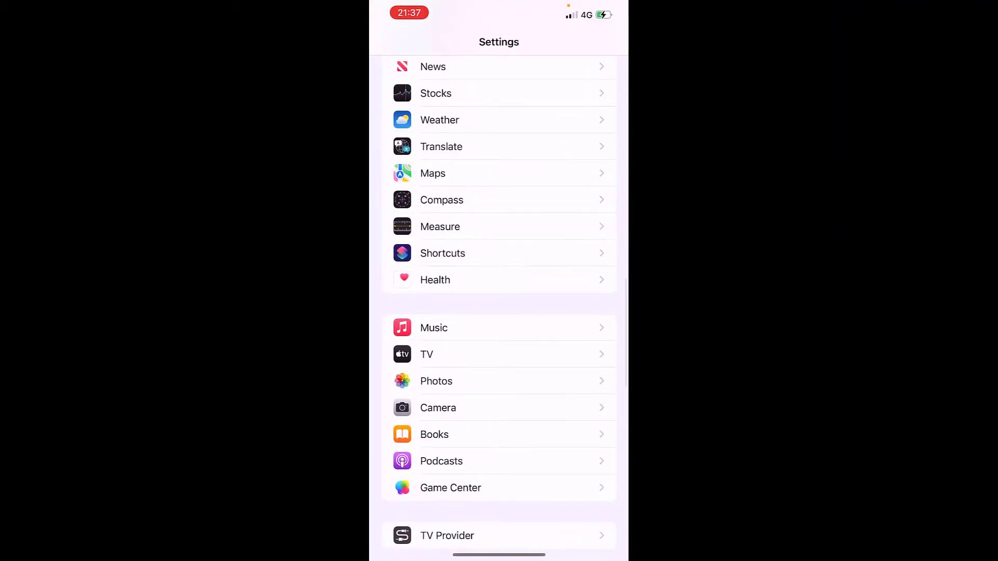
scroll(499, 312, up, 10)
scroll(499, 313, up, 10)
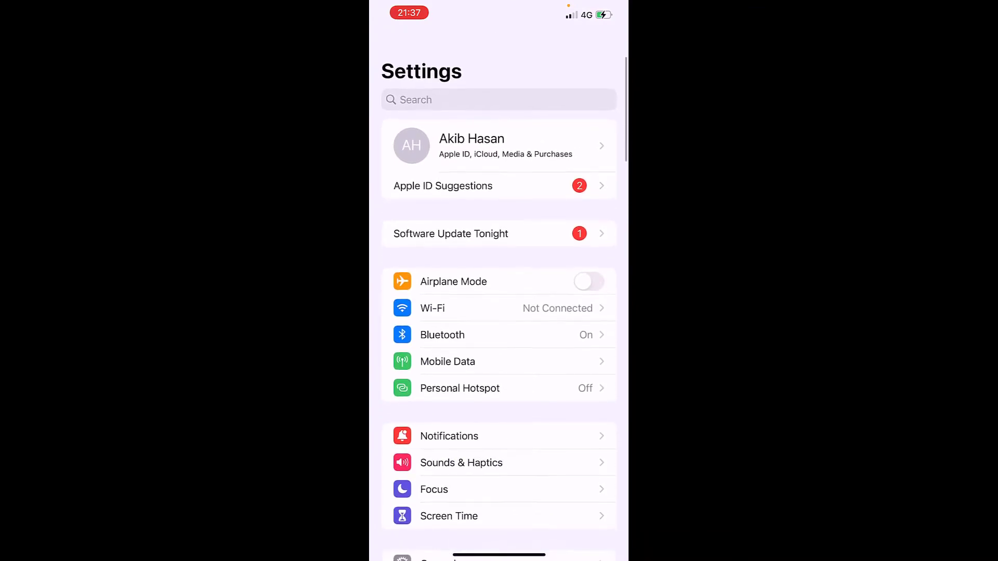
scroll(498, 311, down, 5)
scroll(499, 312, down, 4)
scroll(499, 312, down, 2)
scroll(498, 312, down, 2)
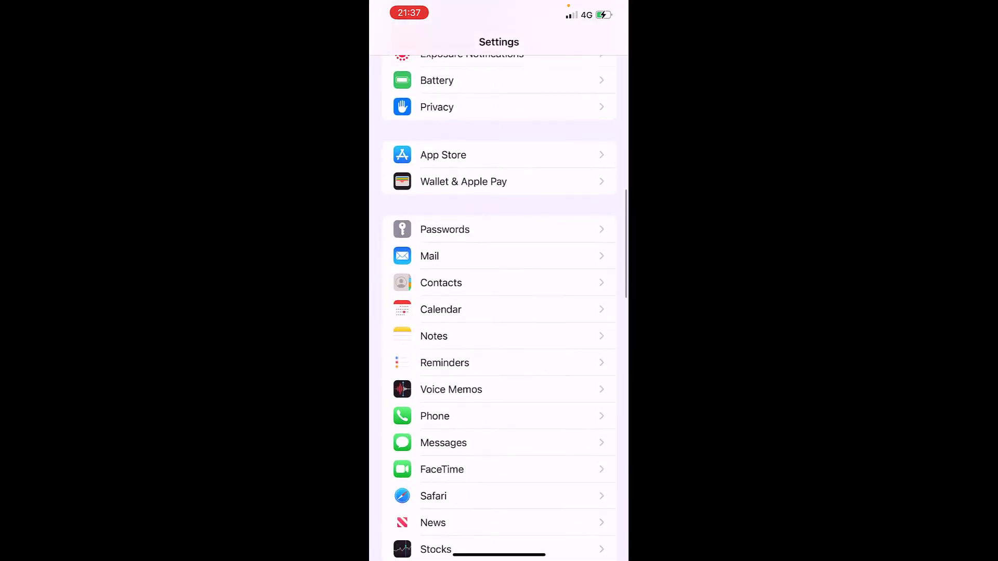
scroll(499, 312, down, 2)
scroll(499, 313, down, 3)
scroll(499, 311, down, 2)
scroll(500, 312, down, 1)
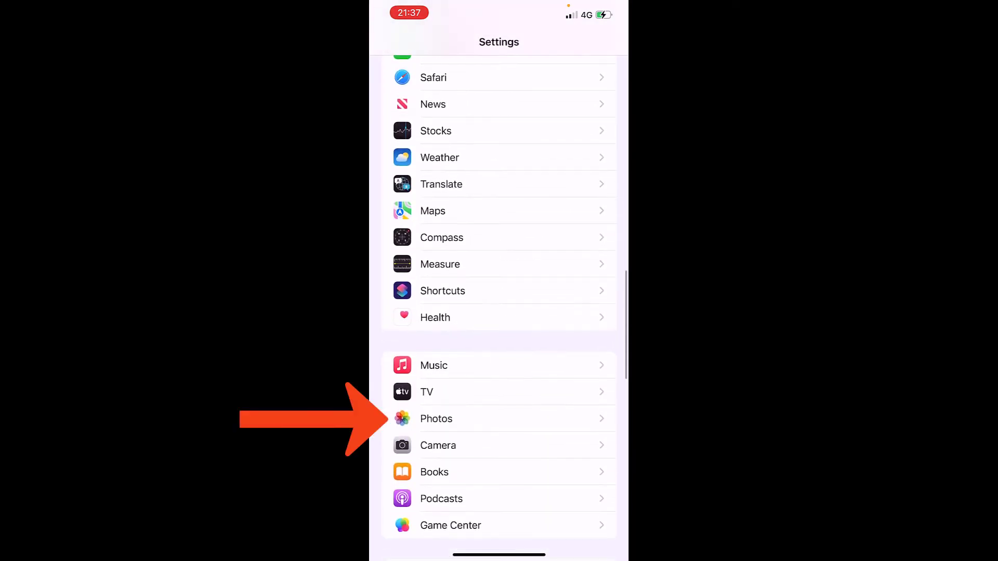
Set the iPhone's Photos storage option to Download and Keep Originals
click(436, 419)
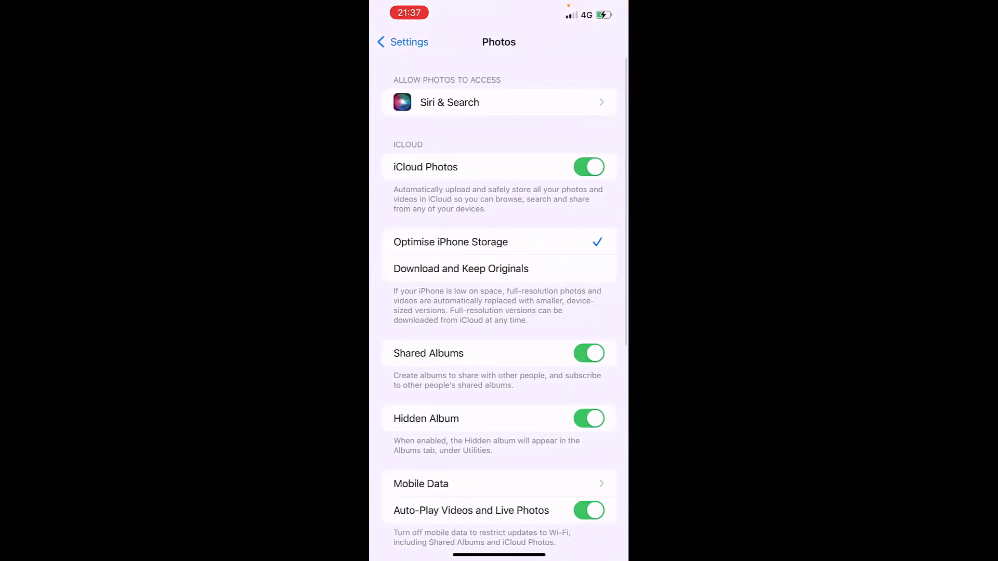
scroll(499, 311, down, 1)
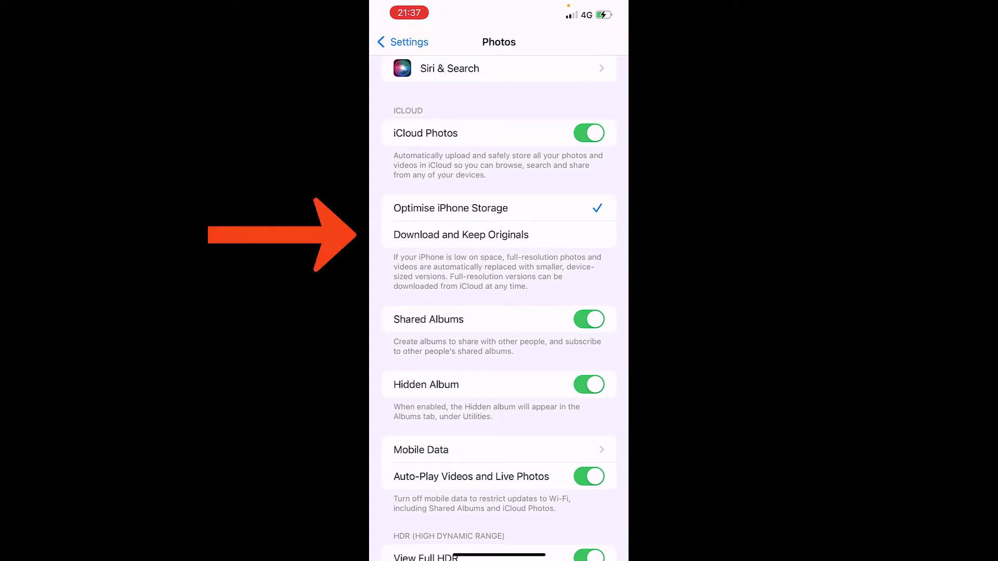
scroll(498, 312, down, 1)
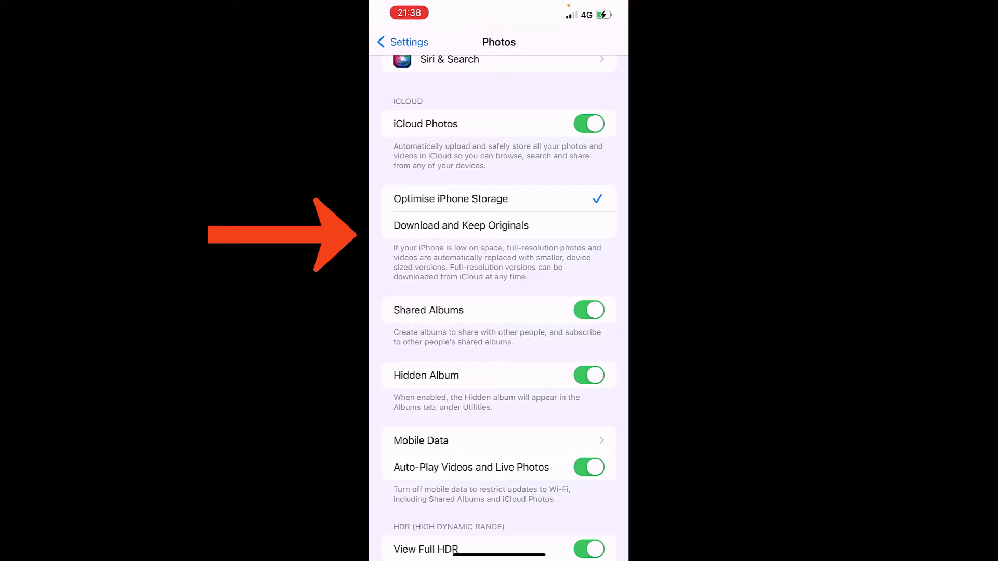
click(461, 225)
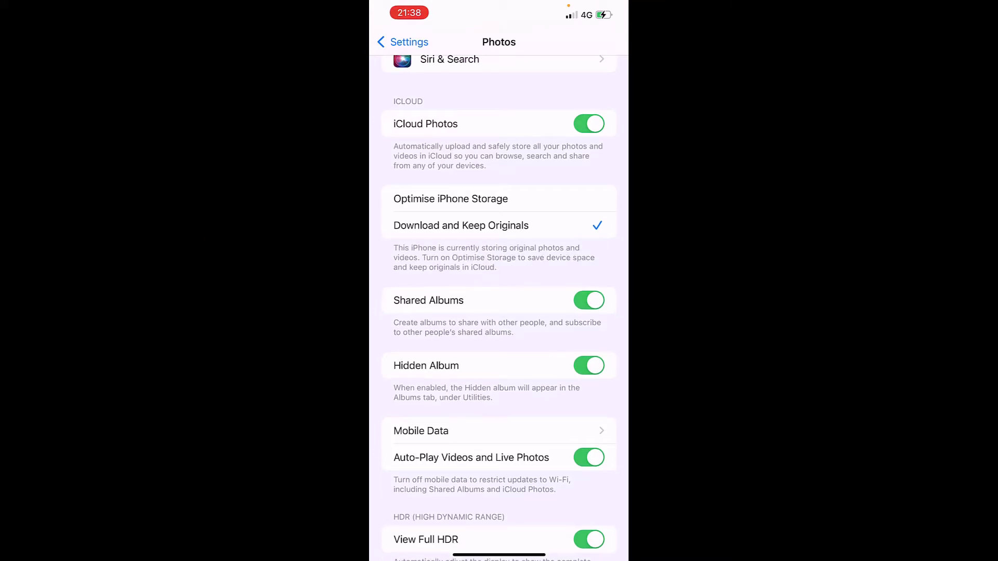
scroll(499, 312, down, 1)
scroll(499, 312, down, 1)
scroll(499, 312, down, 1)
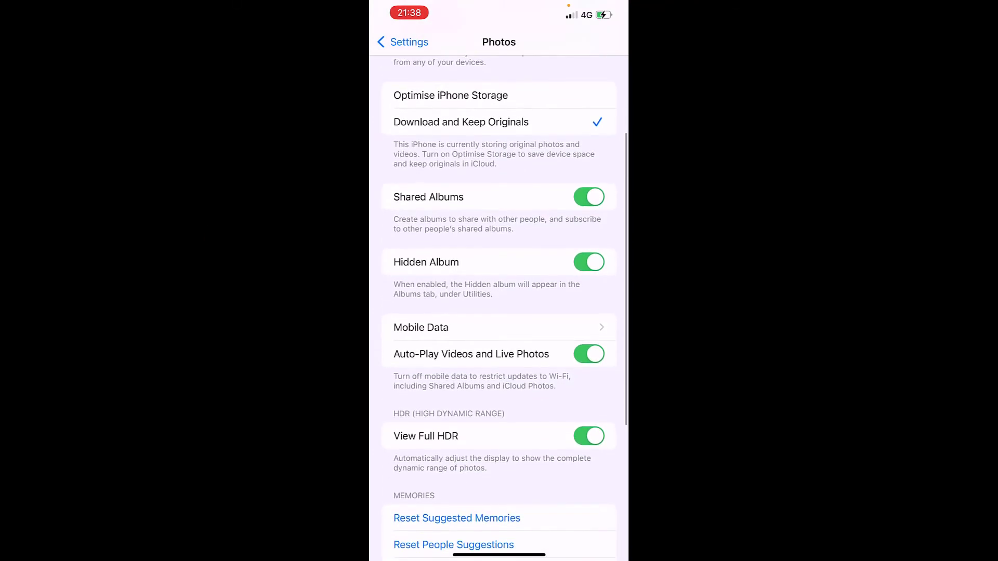
scroll(499, 313, down, 1)
scroll(499, 312, down, 1)
scroll(499, 312, down, 1)
scroll(499, 313, down, 2)
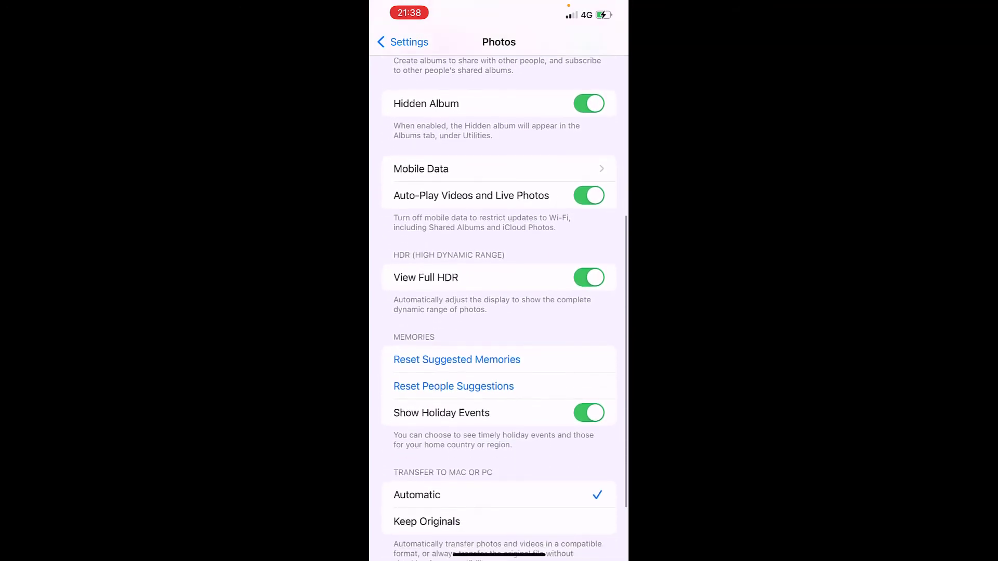
scroll(499, 312, down, 1)
scroll(499, 311, down, 1)
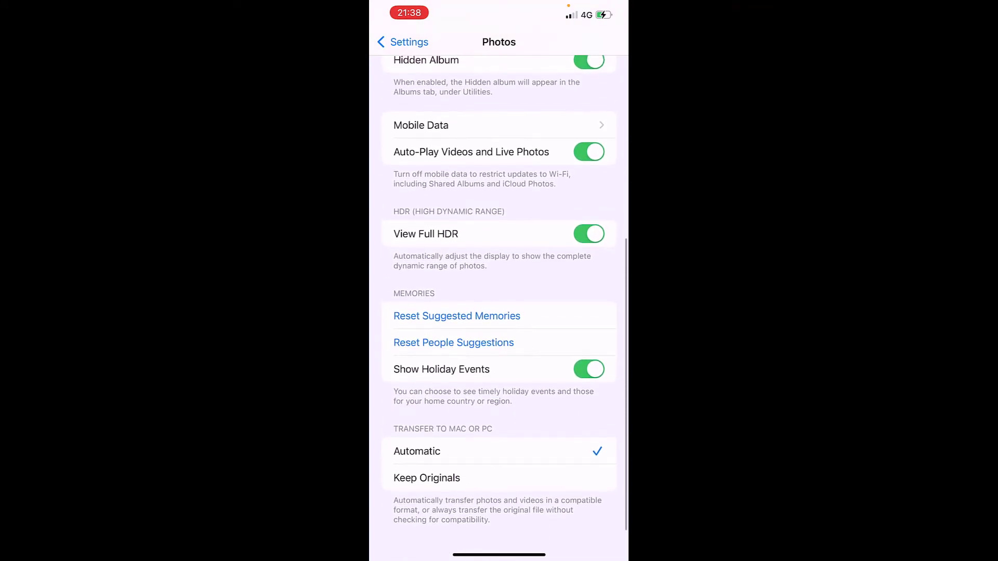
scroll(500, 312, down, 1)
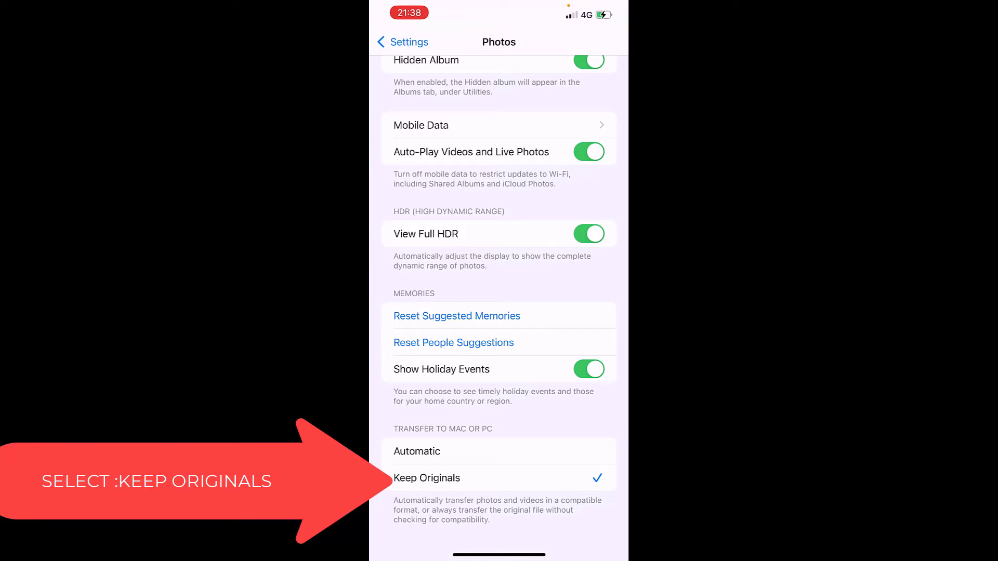
scroll(499, 312, up, 5)
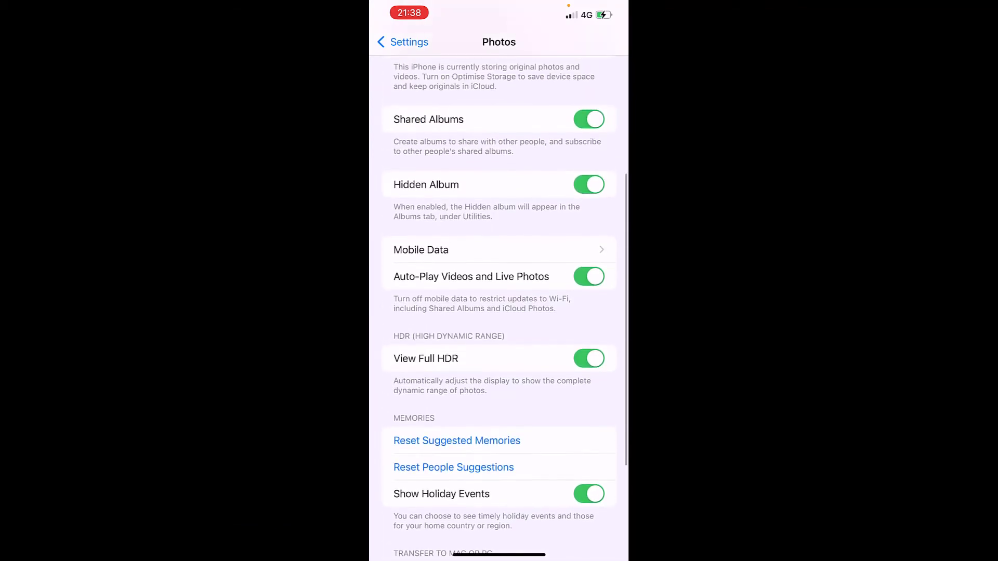
scroll(499, 311, up, 4)
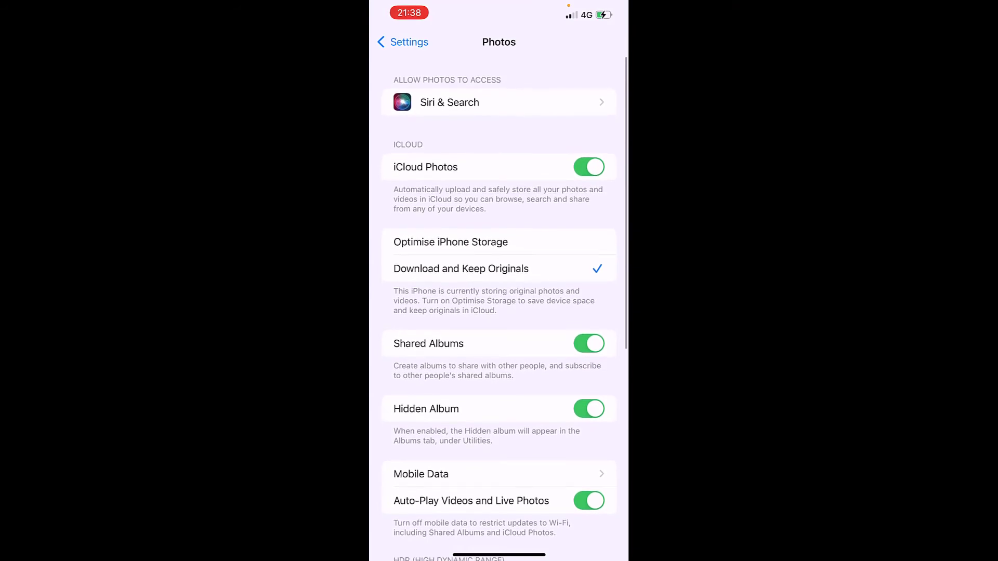
scroll(499, 312, down, 6)
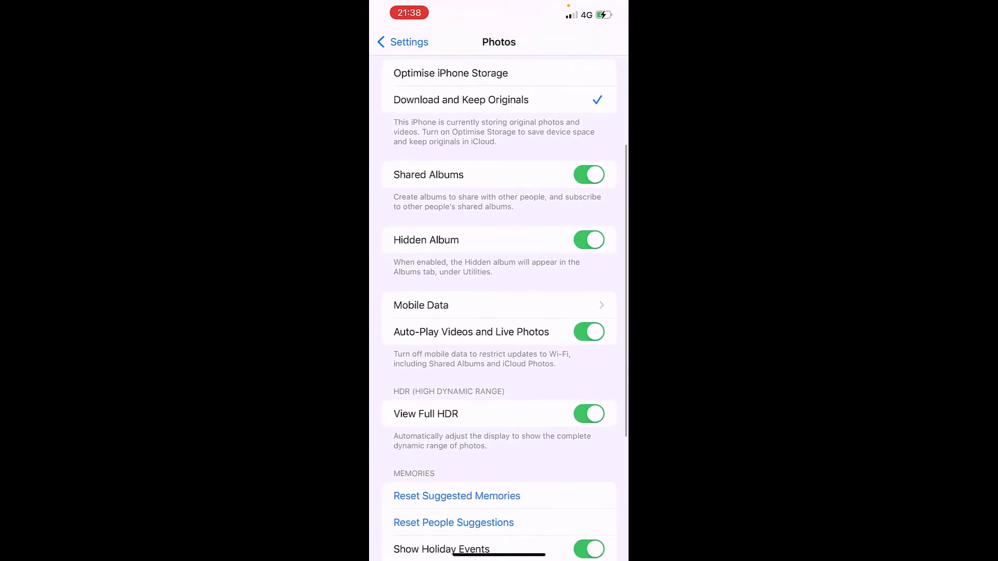
scroll(499, 311, down, 3)
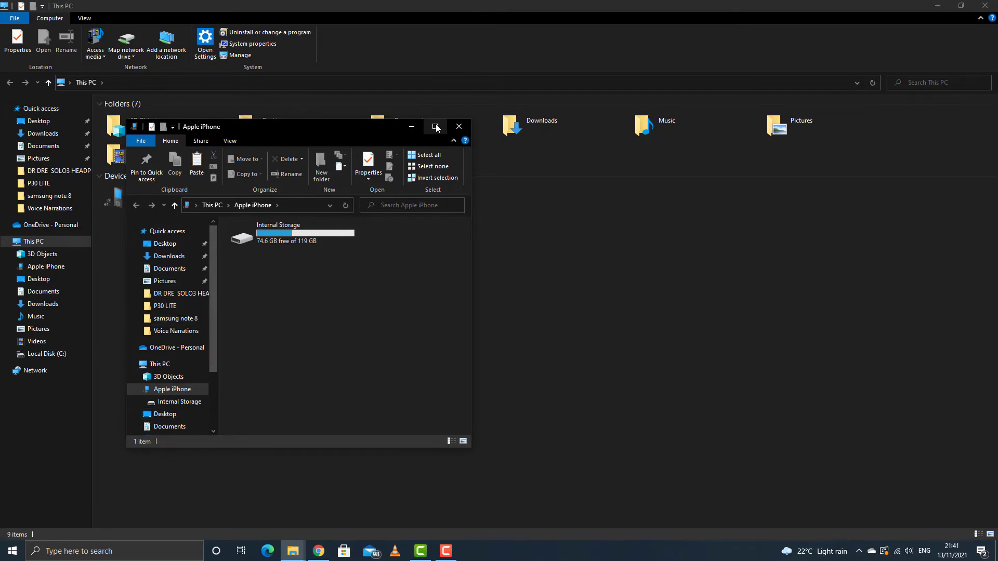
Move the iPhone window aside and close the This PC window
drag(313, 128, 806, 110)
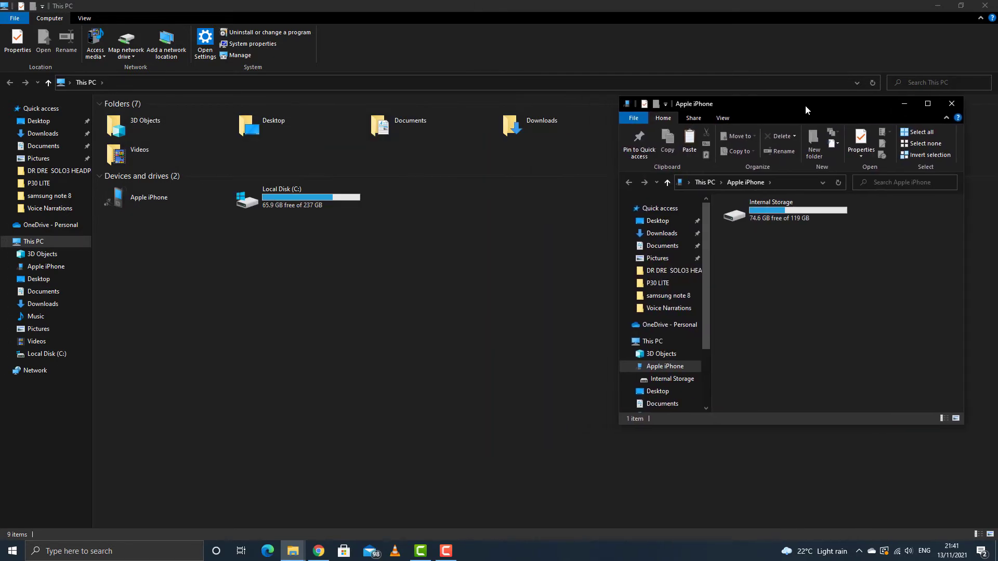
click(959, 9)
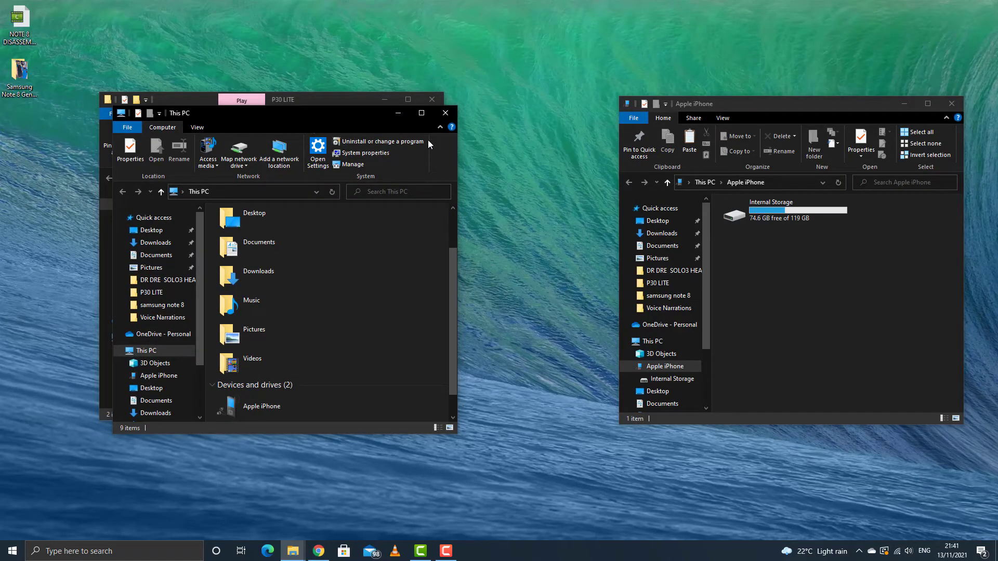
click(445, 112)
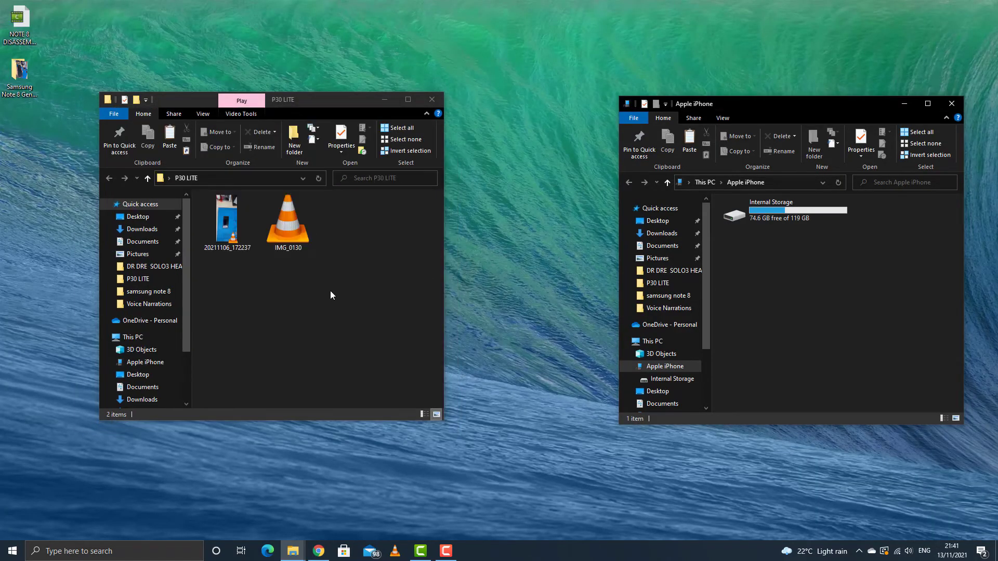
Reopen the iPhone's Internal Storage > DCIM > 202111 folder, now with 56 items
double_click(799, 218)
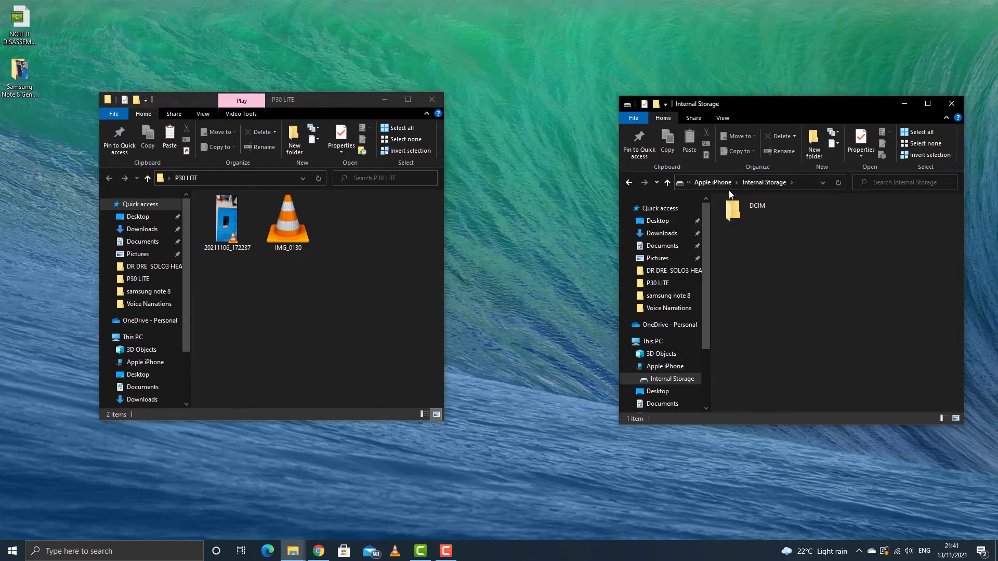
double_click(742, 207)
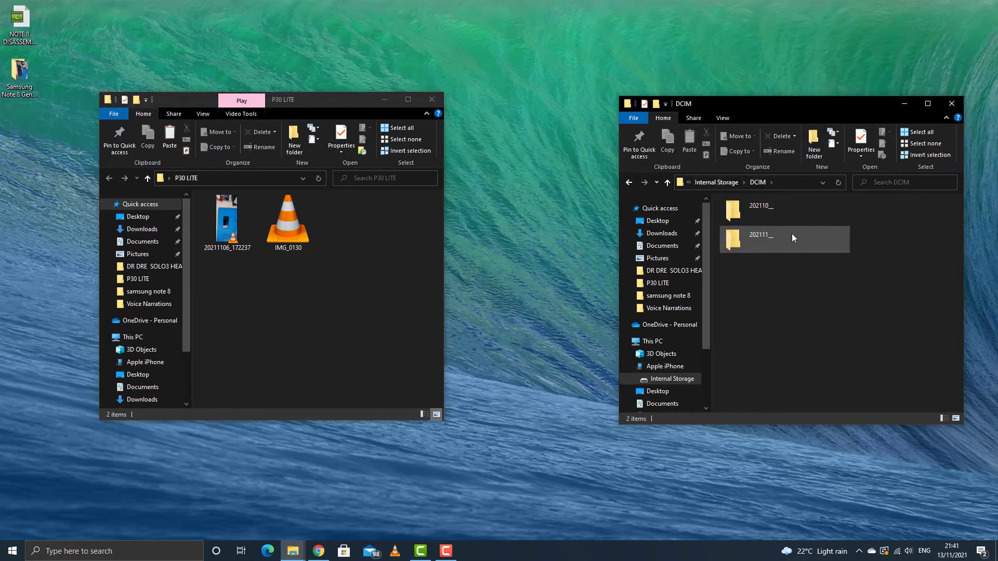
double_click(785, 240)
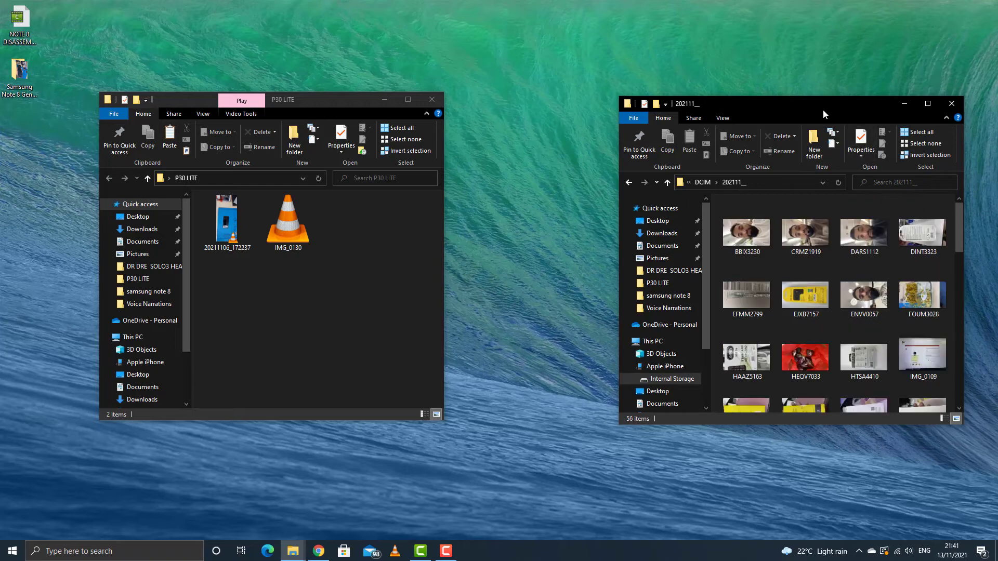
drag(822, 108, 762, 62)
scroll(790, 260, down, 5)
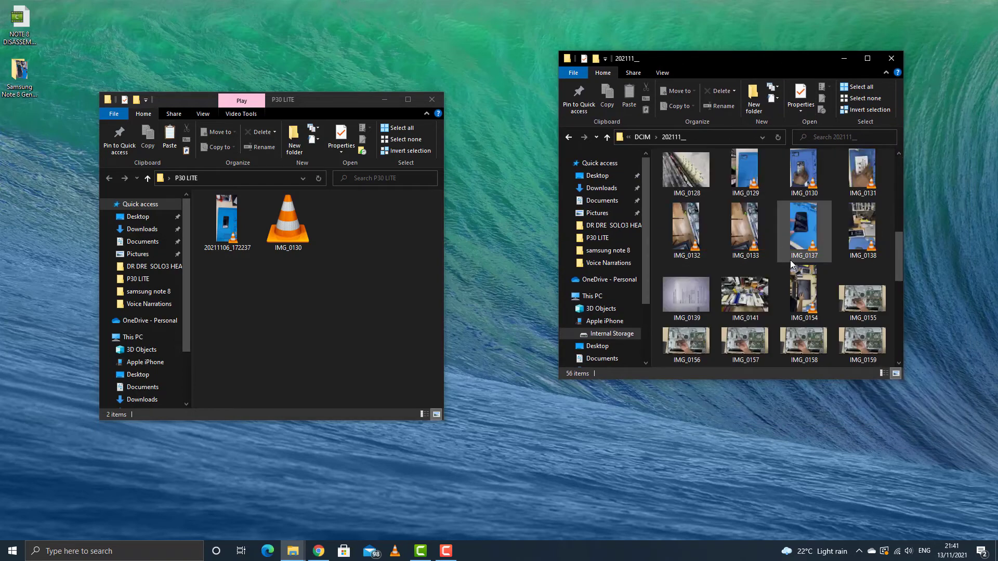
Copy IMG_0131 from the iPhone folder and paste it into P30 LITE
right_click(848, 167)
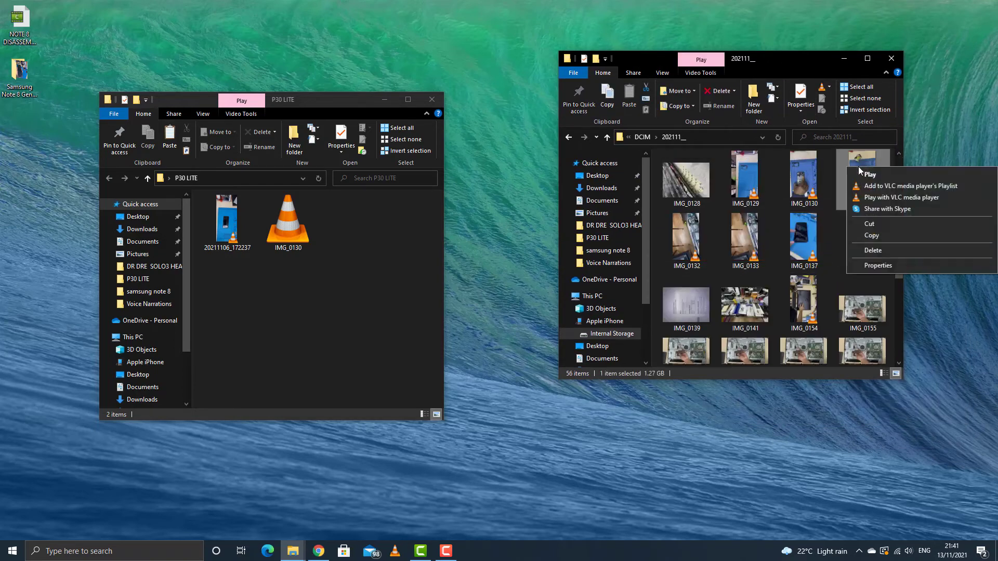
click(873, 236)
right_click(349, 248)
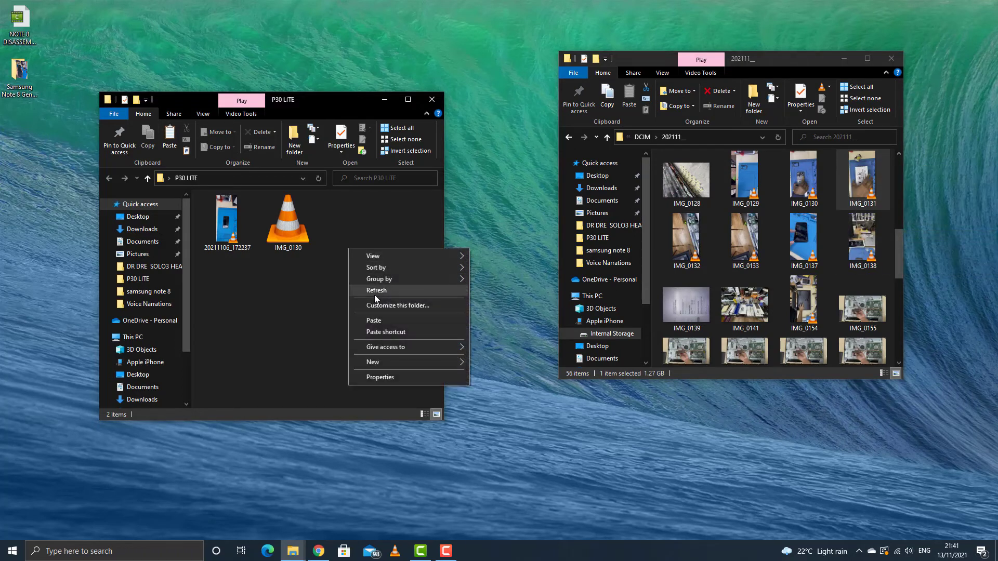
click(373, 321)
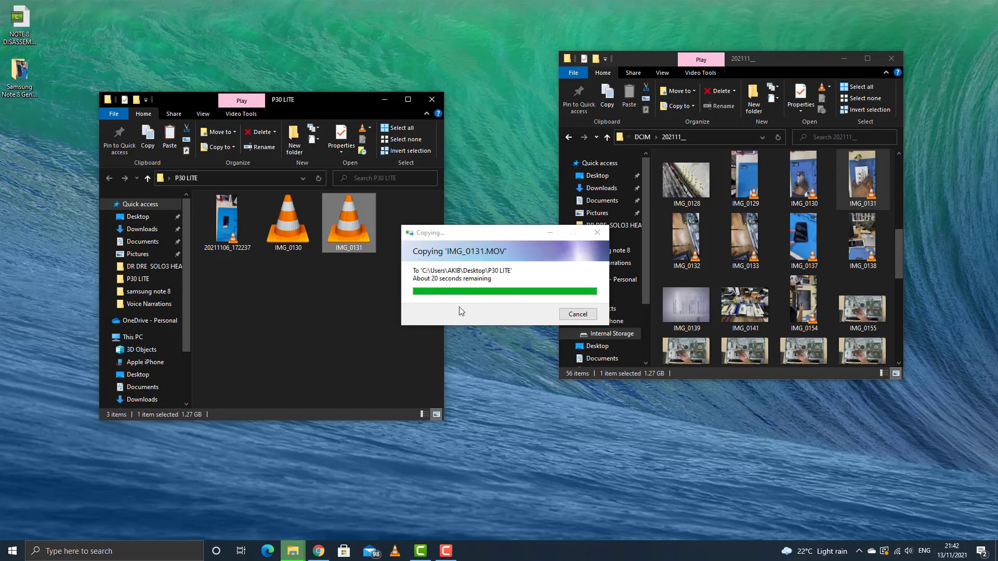
Play the copied IMG_0131 in VLC and seek ahead to about 5:32
double_click(353, 223)
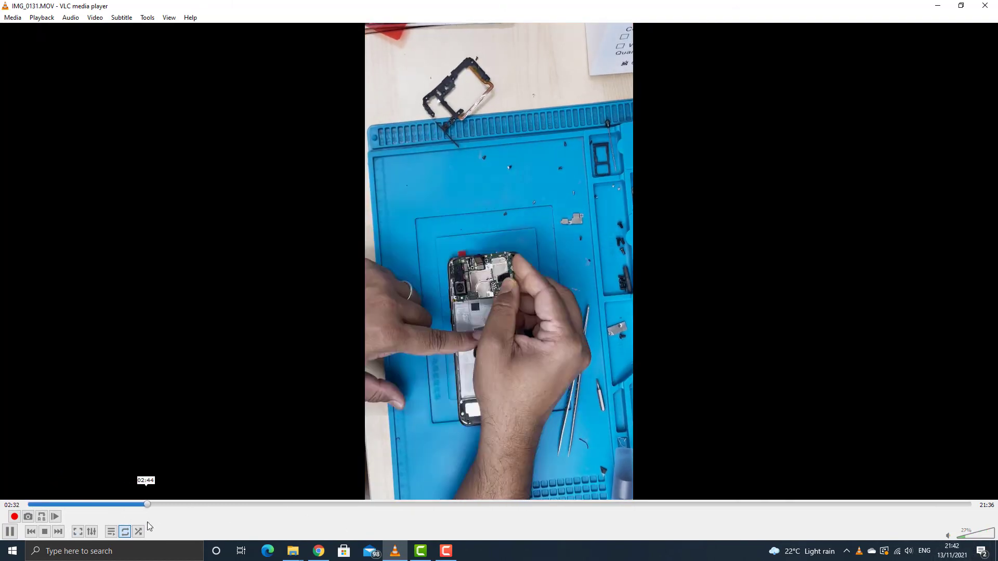
drag(29, 505, 284, 505)
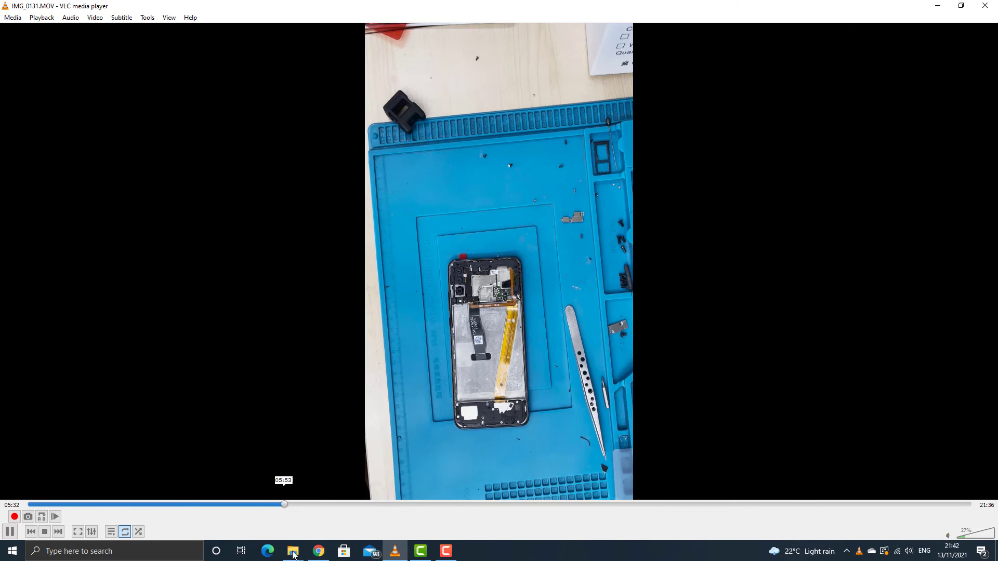